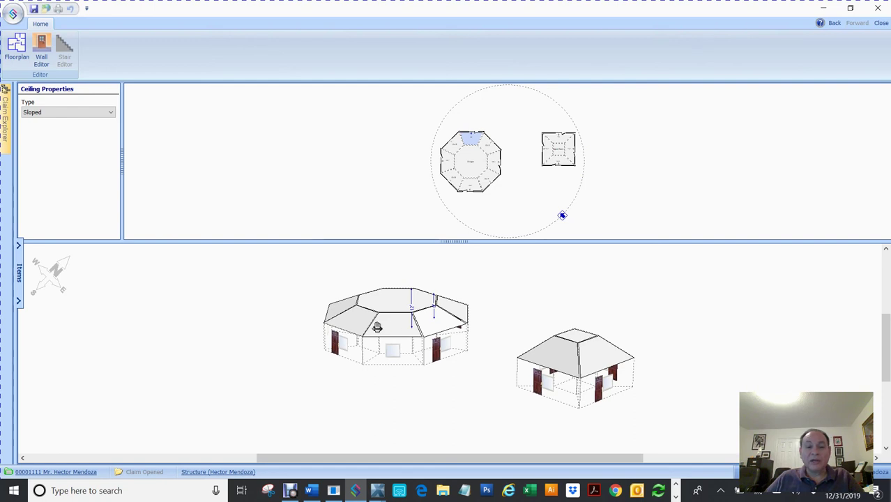
# Examine the octagonal and square buildings from several sides in the 3D view.
pyautogui.moveTo(378, 324)
pyautogui.mouseDown()
pyautogui.moveTo(450, 362)
pyautogui.moveTo(600, 383)
pyautogui.moveTo(743, 354)
pyautogui.mouseUp()
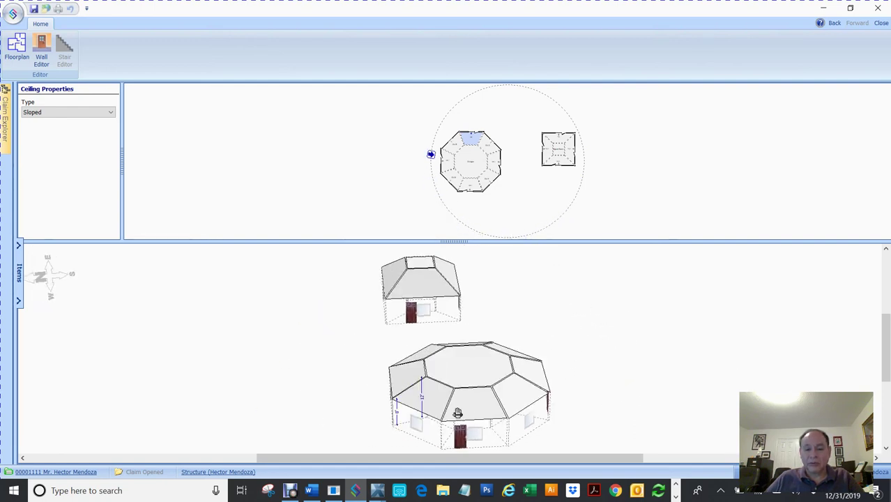
pyautogui.moveTo(464, 408)
pyautogui.mouseDown()
pyautogui.moveTo(608, 414)
pyautogui.moveTo(640, 359)
pyautogui.moveTo(665, 421)
pyautogui.mouseUp()
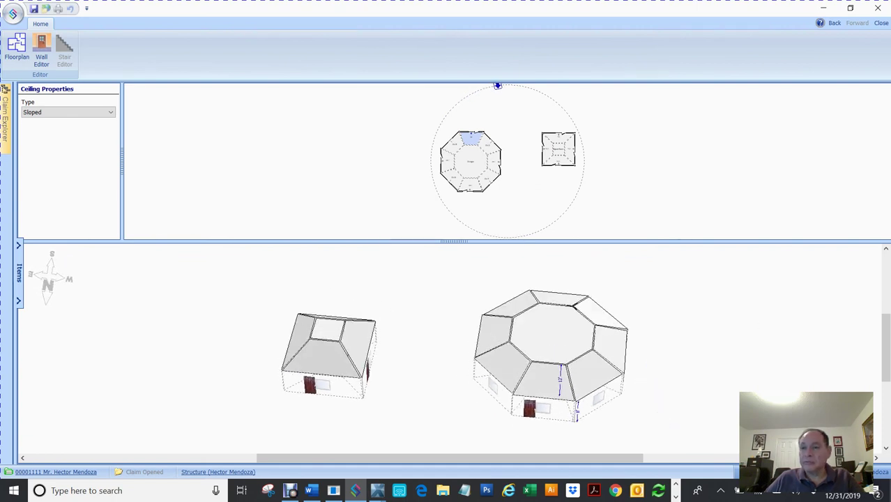
# Switch to the Word document, highlight the contact e-mail address and look through the list of posted video links.
pyautogui.click(290, 490)
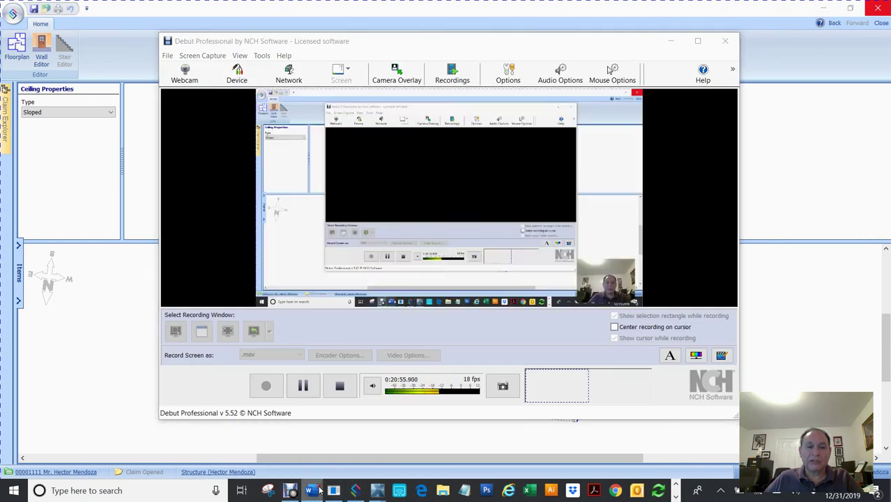
pyautogui.click(317, 490)
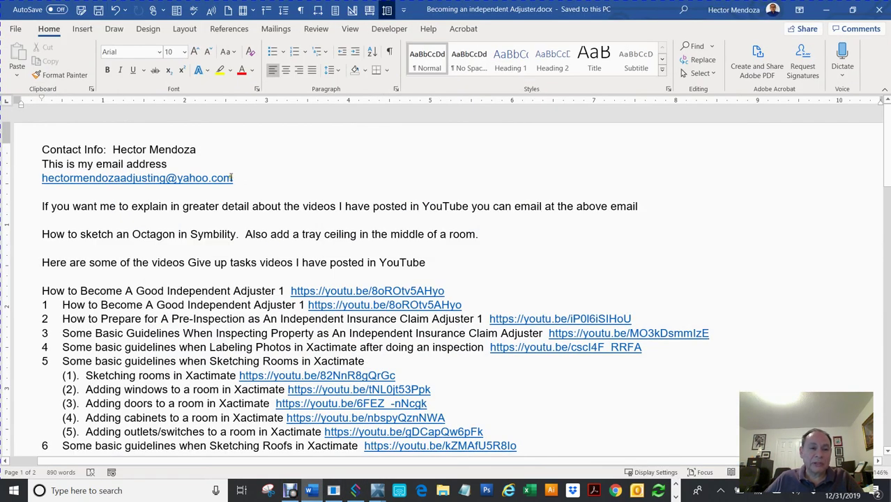
pyautogui.moveTo(232, 179); pyautogui.dragTo(15, 190)
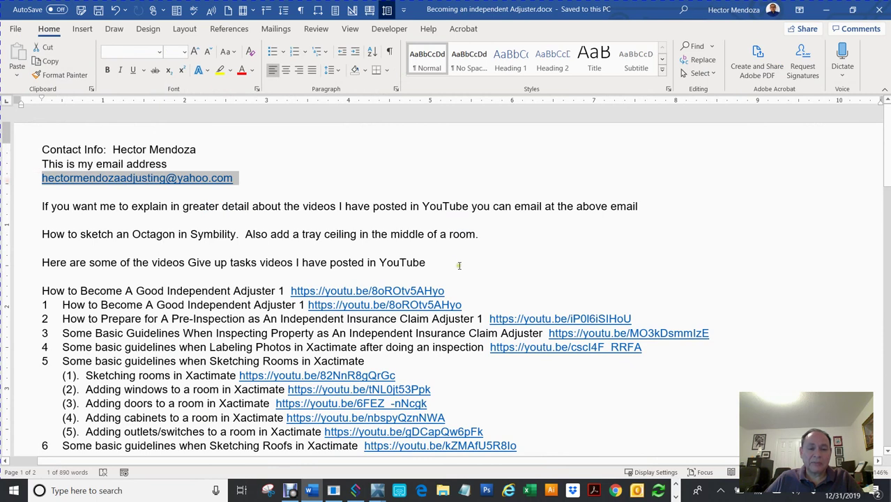
pyautogui.scroll(-3, 487, 283)
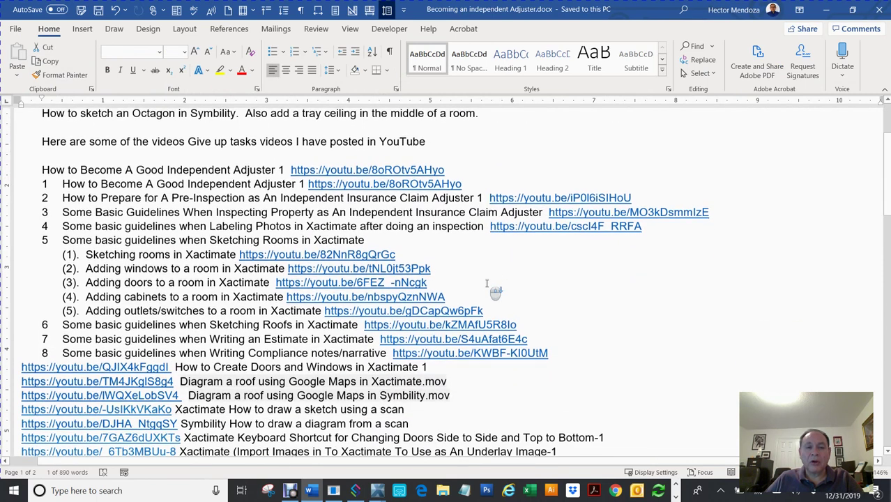
pyautogui.scroll(-5, 487, 283)
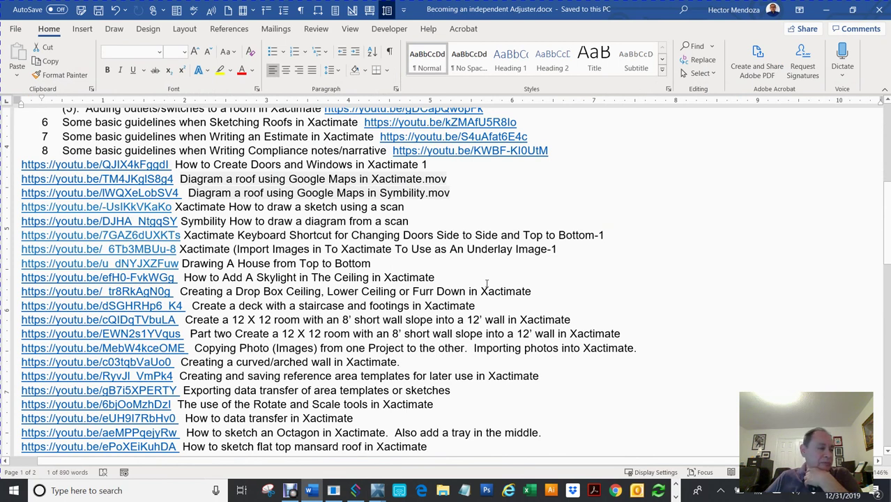
pyautogui.scroll(-4, 486, 283)
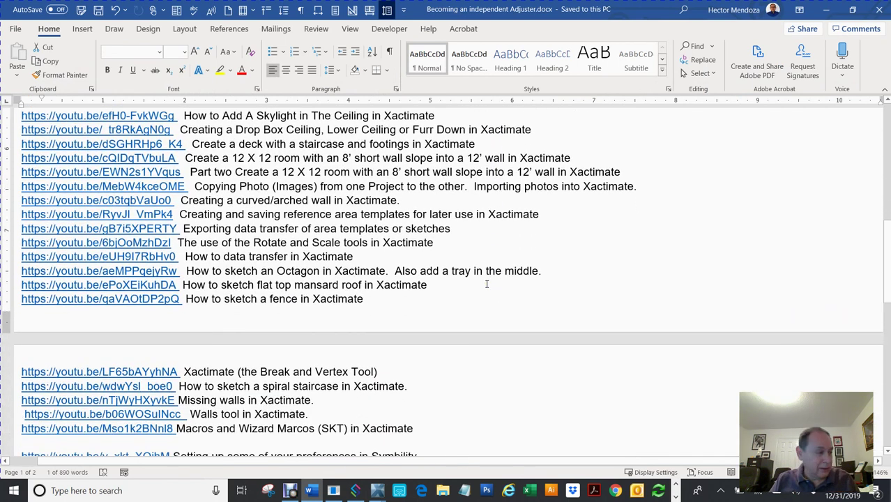
# Open the pinned workbook "Calculate the difference between dats.xlsx" in Excel.
pyautogui.click(532, 493)
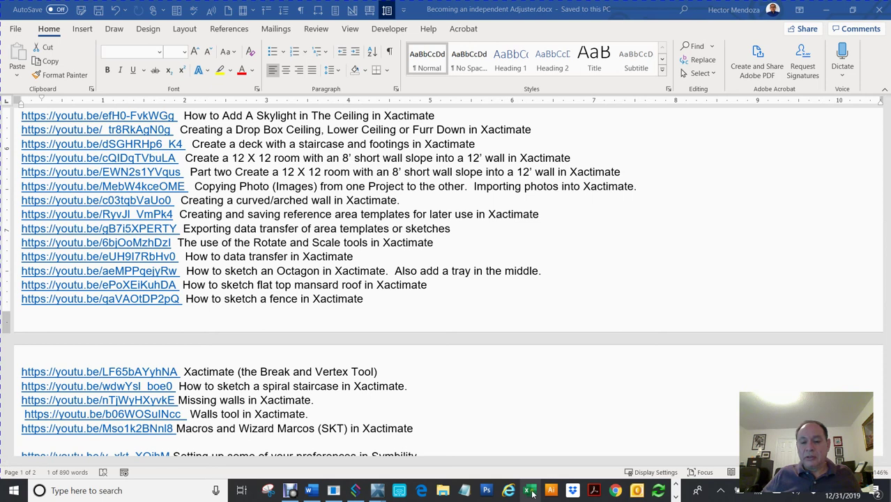
pyautogui.rightClick(533, 494)
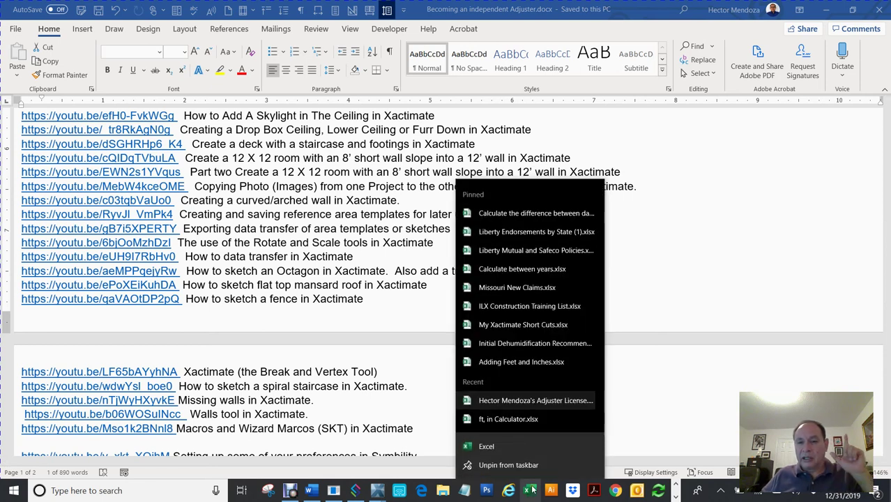
pyautogui.click(526, 214)
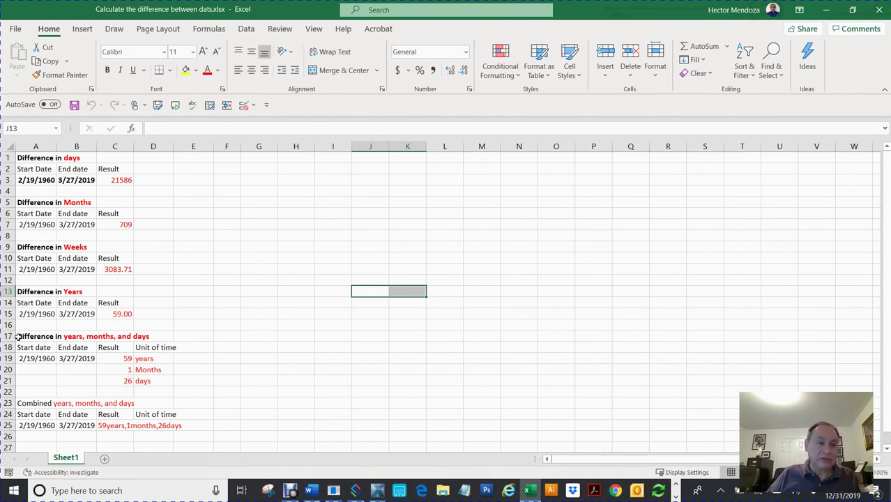
# Set the end date under Difference in days to 12/31/2019.
pyautogui.click(37, 179)
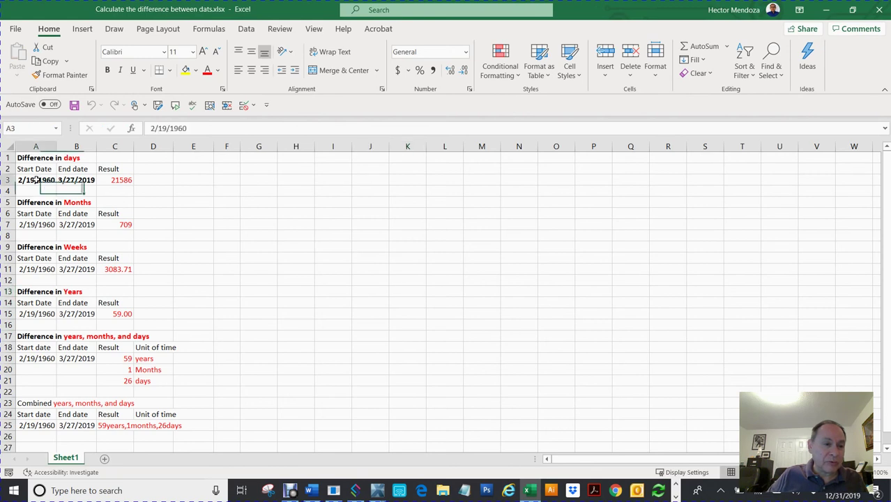
pyautogui.click(86, 181)
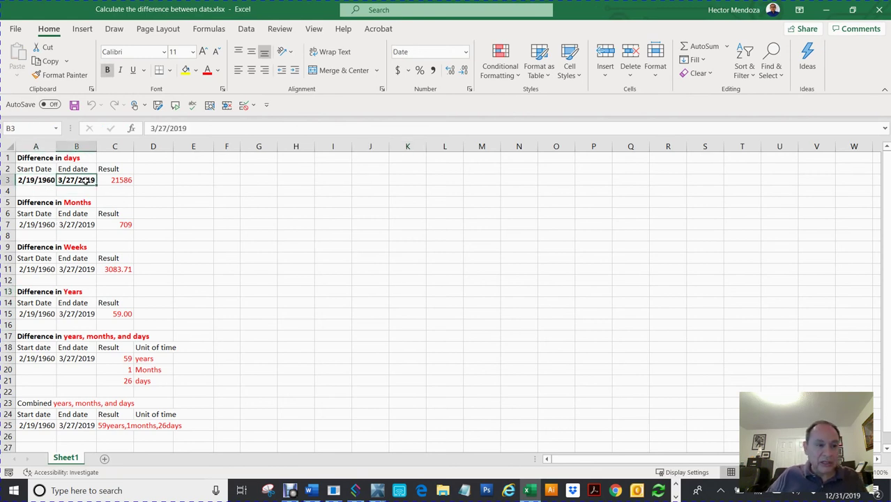
pyautogui.write('1')
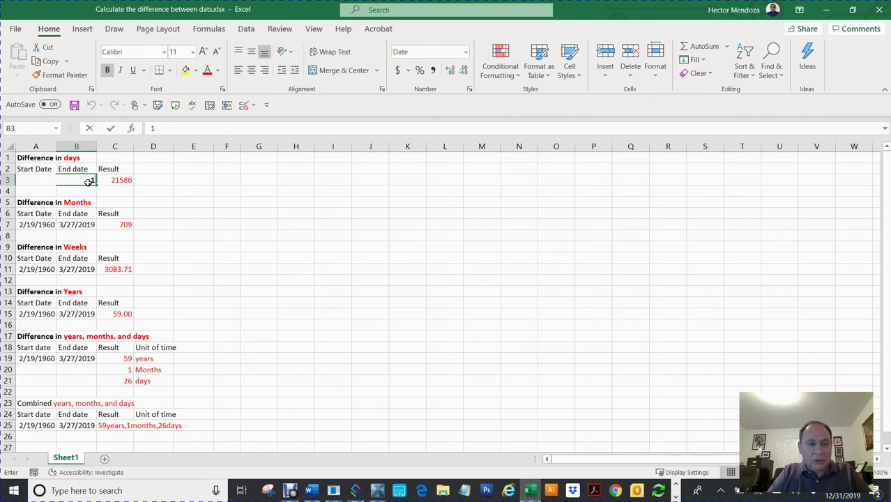
pyautogui.write('2/31/20')
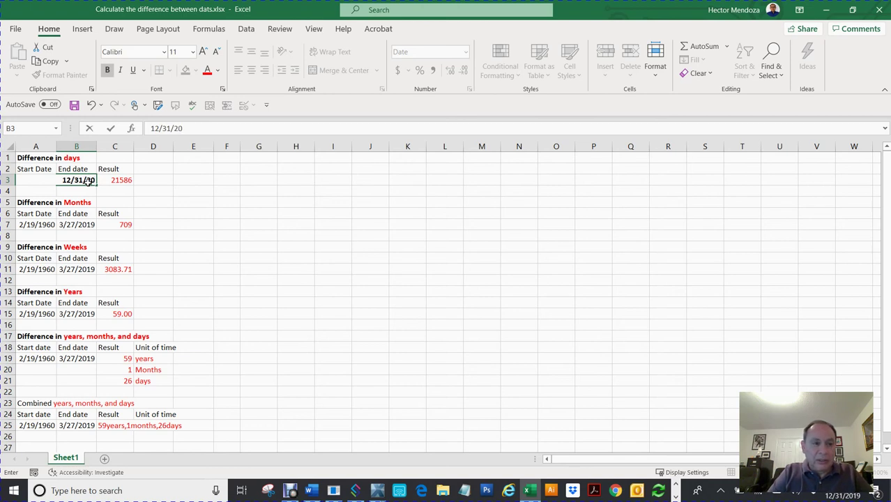
pyautogui.write('19')
pyautogui.press('Return')
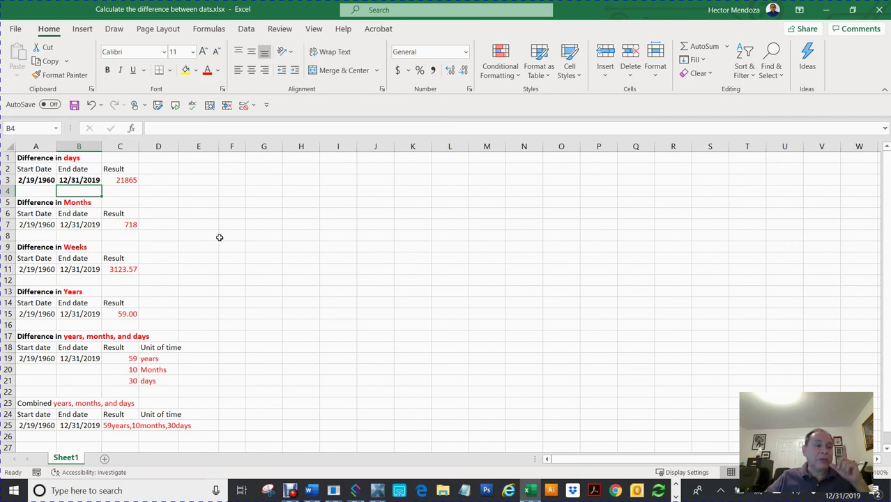
# Select the start date in A3, and open the pinned workbook "Adding Feet and Inches.xlsx".
pyautogui.click(36, 180)
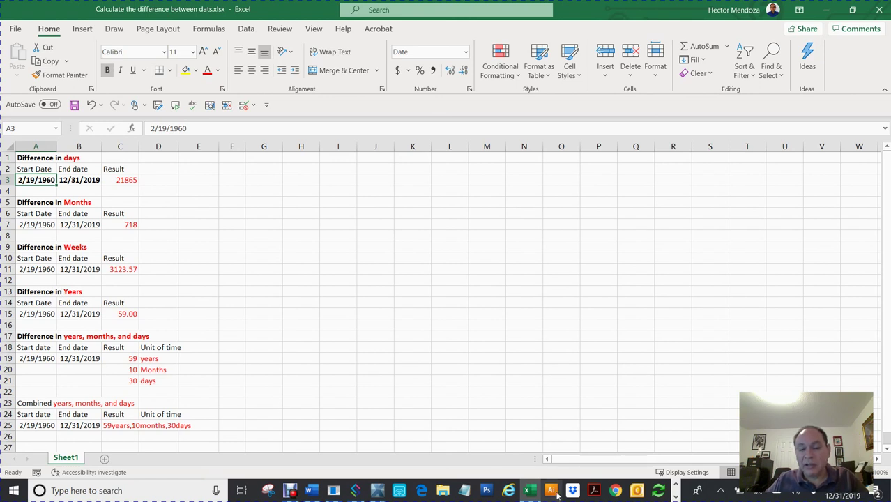
pyautogui.click(530, 491)
pyautogui.rightClick(530, 494)
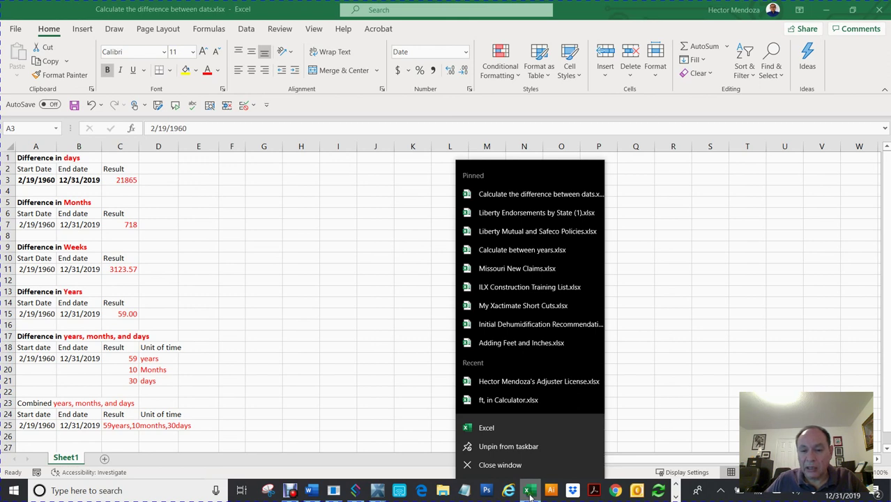
pyautogui.click(538, 342)
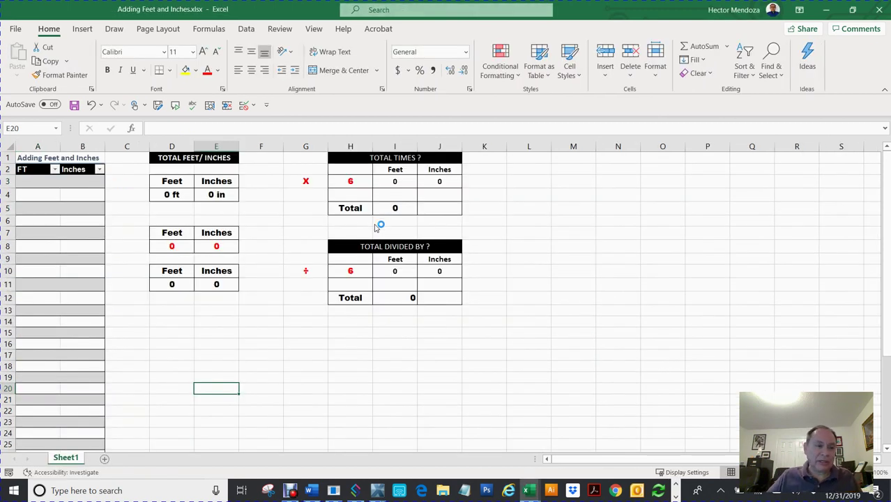
# Enter 5 ft 4 in and 10 ft 3 in as the first two rows of the Adding Feet and Inches table.
pyautogui.click(48, 180)
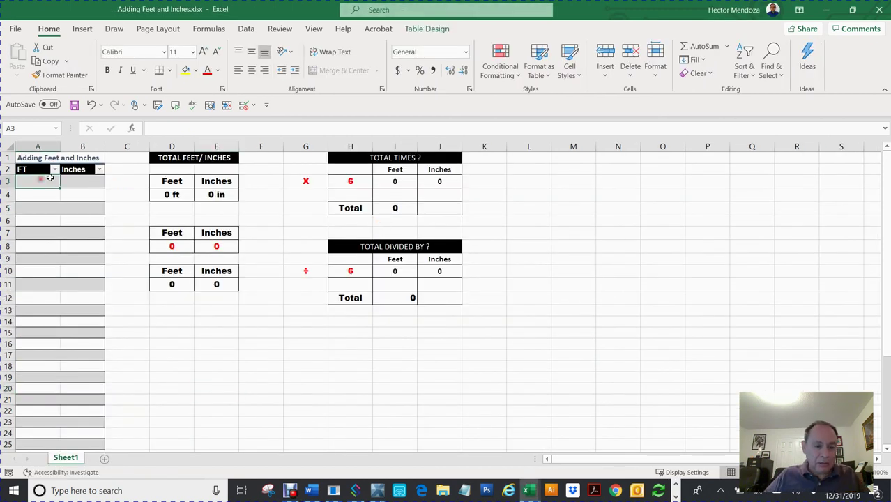
pyautogui.write('5')
pyautogui.press('Tab')
pyautogui.write('4')
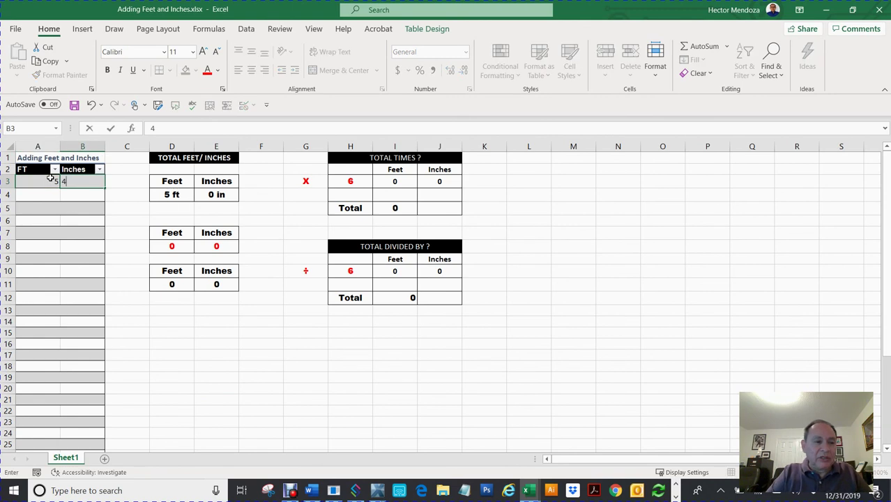
pyautogui.press('Return')
pyautogui.write('10')
pyautogui.press('Tab')
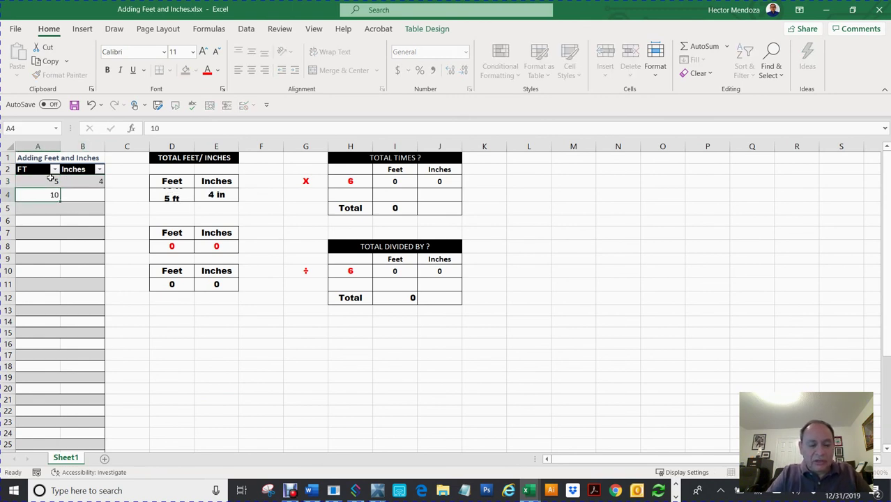
pyautogui.write('3')
pyautogui.press('Return')
# Add 2 ft, 3 ft 9 in and 4 ft 7 in as the next three rows of the FT and Inches table.
pyautogui.write('2')
pyautogui.press('Return')
pyautogui.write('3')
pyautogui.press('Tab')
pyautogui.write('9')
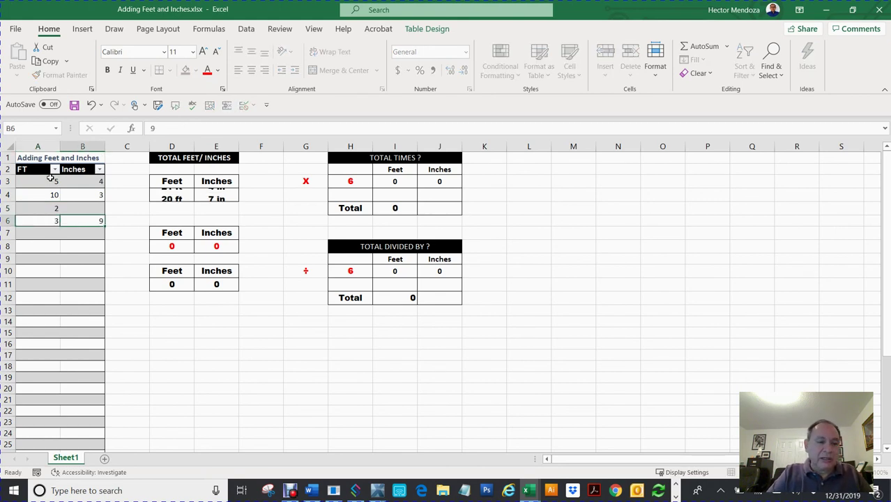
pyautogui.press('Return')
pyautogui.write('4')
pyautogui.press('Tab')
pyautogui.write('7')
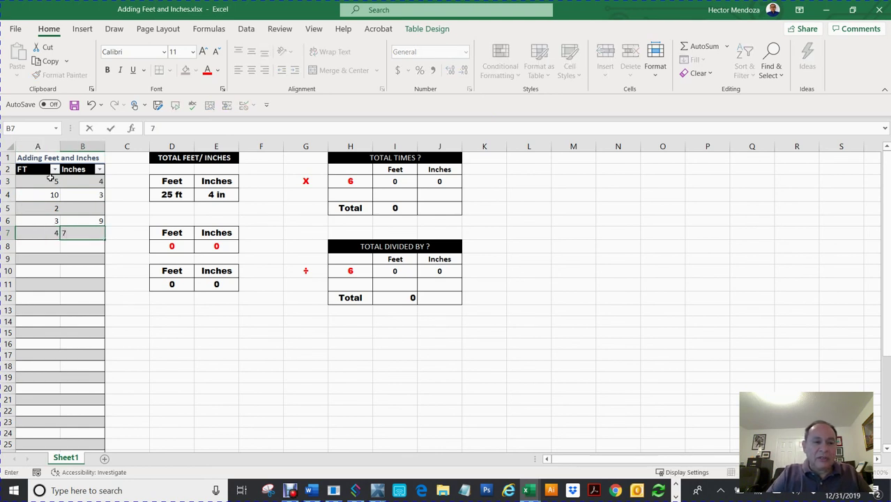
pyautogui.press('Return')
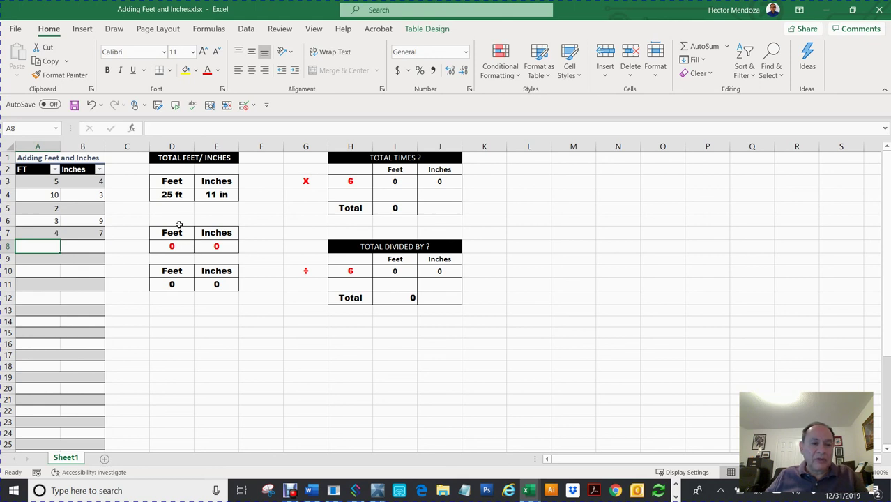
# Enter 25 feet and 11 inches in the red input cells D8 and E8.
pyautogui.click(170, 246)
pyautogui.write('25')
pyautogui.press('Tab')
pyautogui.write('11')
pyautogui.press('Return')
pyautogui.press('Tab')
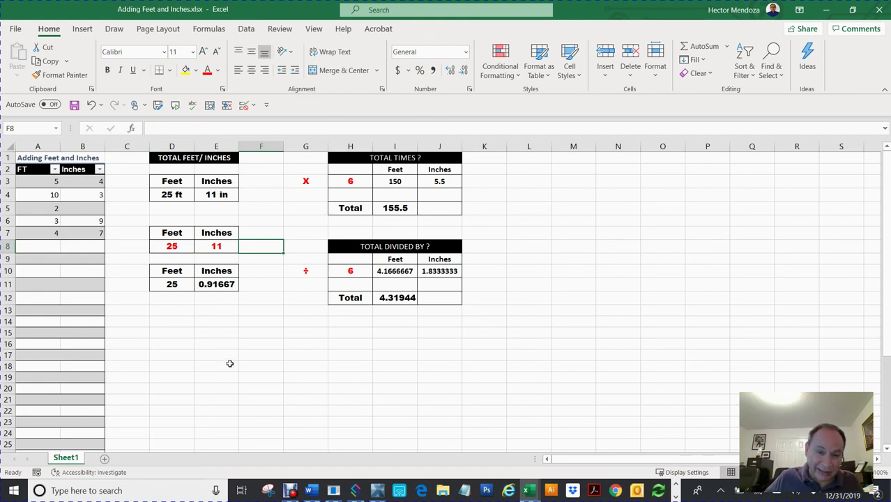
# Set the multiplier in the Total Times table to 4 and the divisor in the Total Divided By table to 2.
pyautogui.doubleClick(351, 181)
pyautogui.press('BackSpace')
pyautogui.write('4')
pyautogui.press('Return')
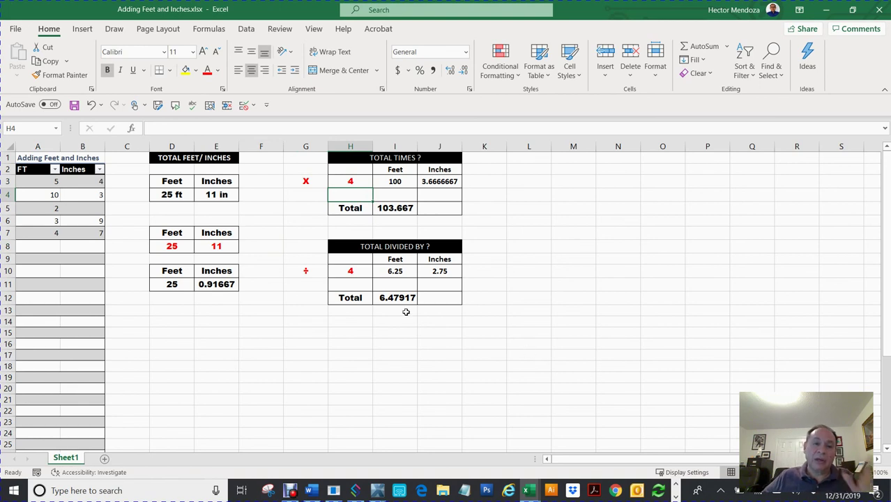
pyautogui.click(352, 271)
pyautogui.write('2')
pyautogui.press('Return')
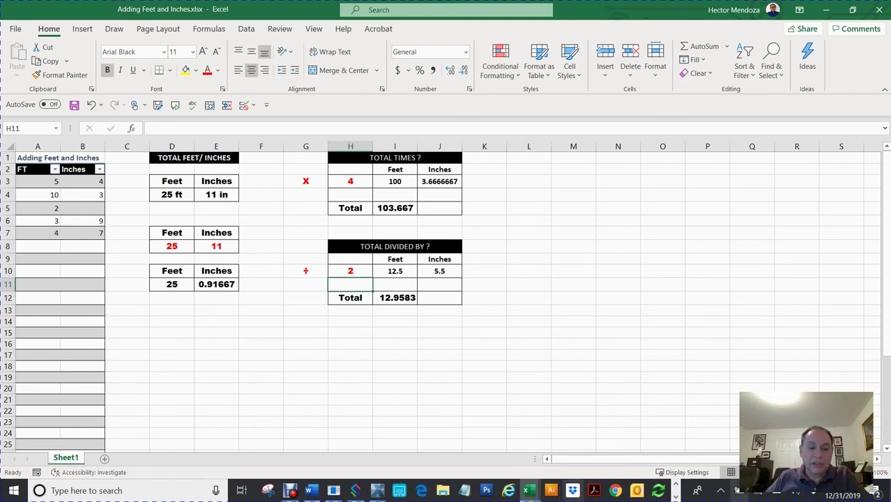
# Switch to the Word document and return to its beginning, then bring up the Debut Professional window.
pyautogui.click(290, 490)
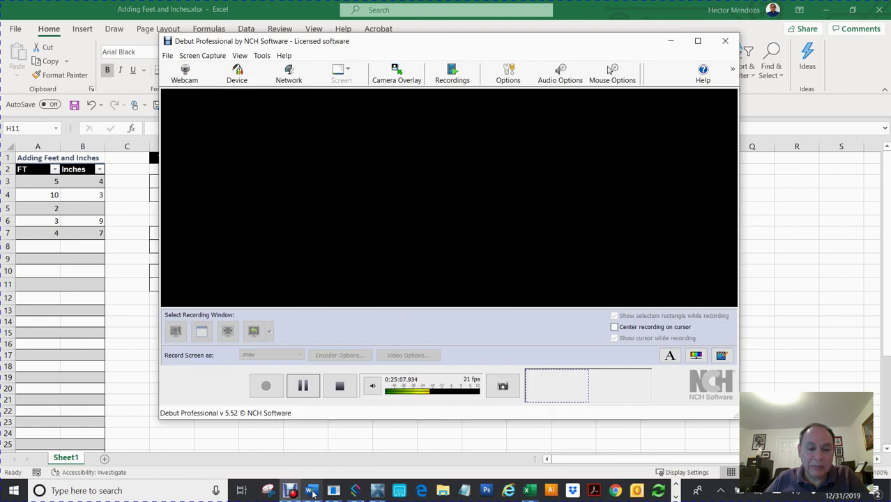
pyautogui.click(311, 491)
pyautogui.scroll(10, 403, 263)
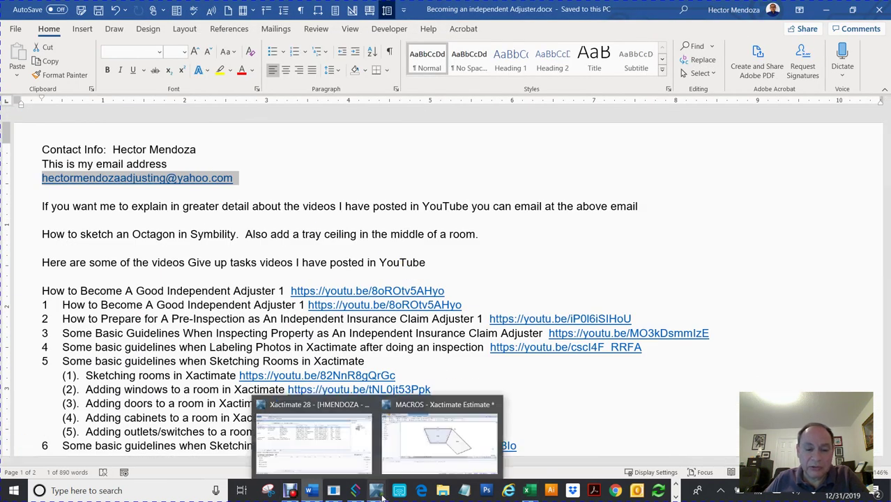
pyautogui.moveTo(282, 496)
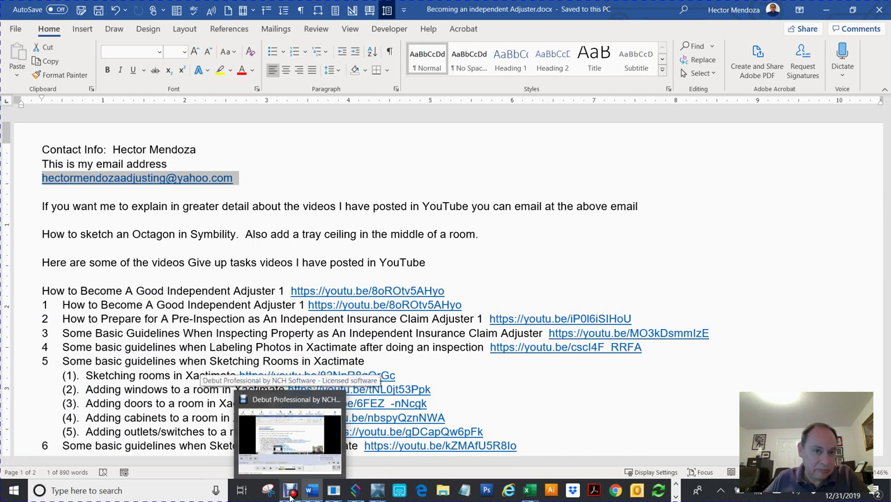
pyautogui.click(290, 493)
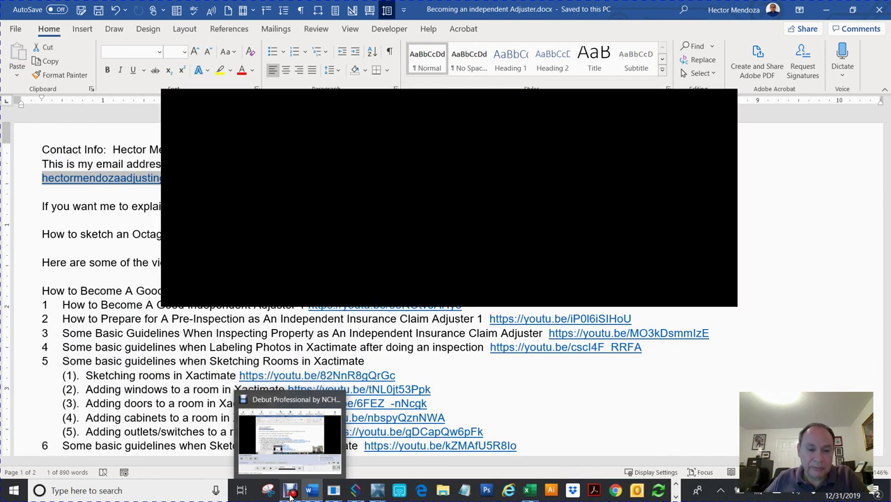